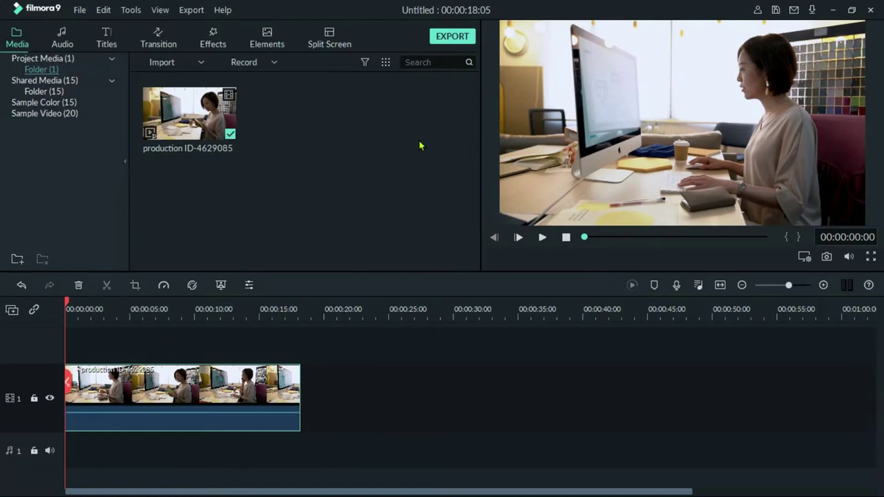
Set the preview playback quality to Full and briefly play the clip from the start
click(418, 138)
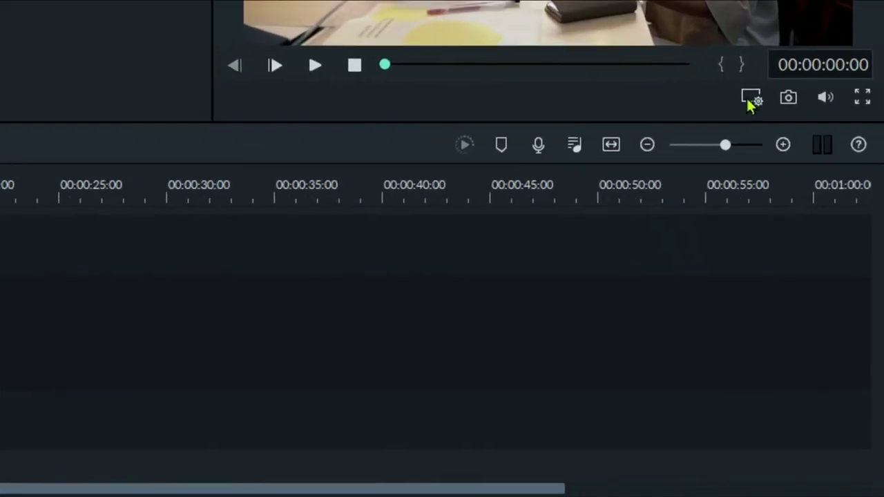
click(753, 100)
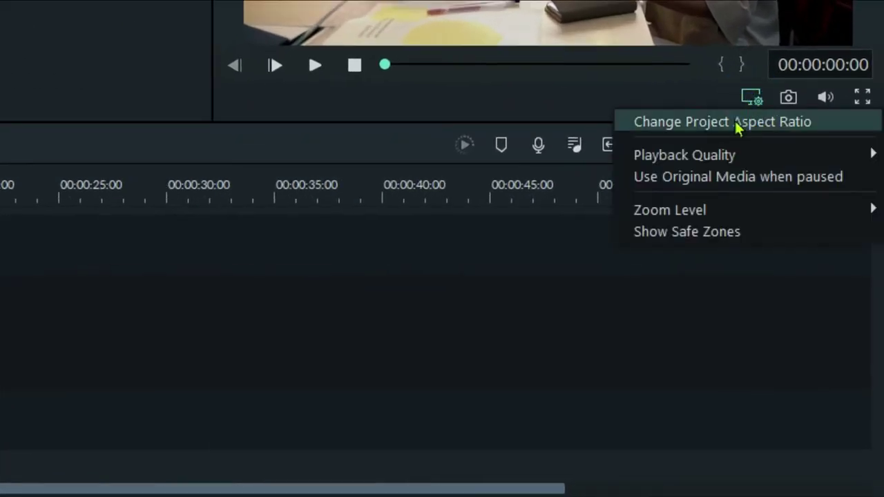
mouse_move(784, 157)
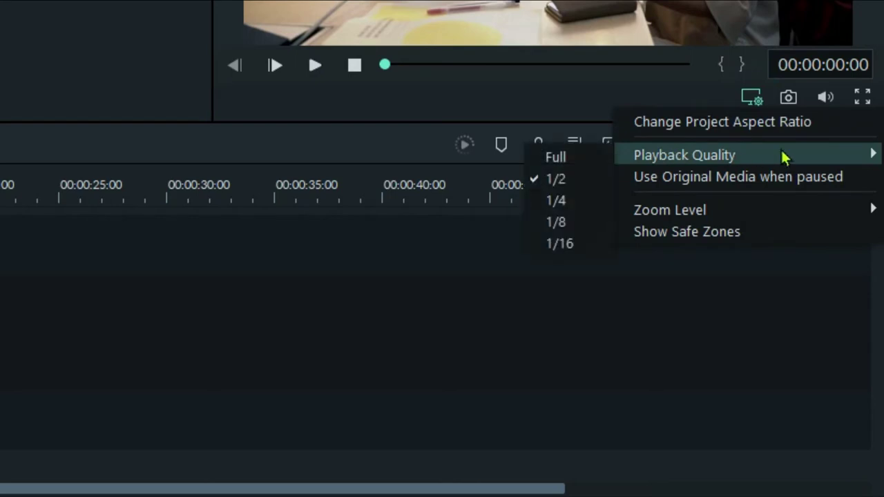
click(572, 161)
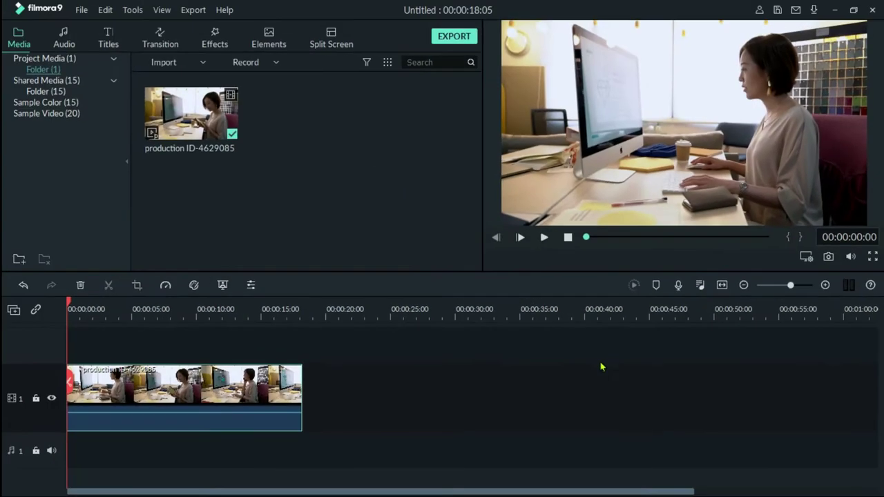
key(space)
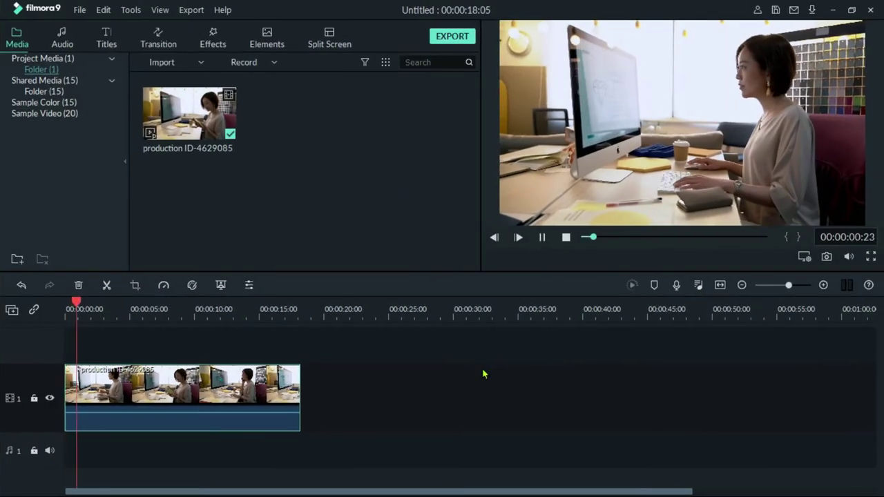
key(space)
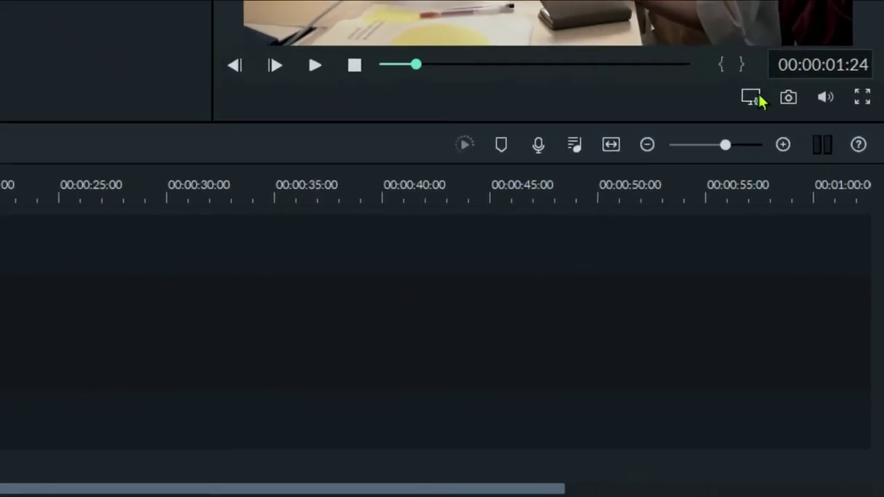
Reduce the preview playback quality to 1/4 and play the clip again from the beginning of the timeline
click(803, 257)
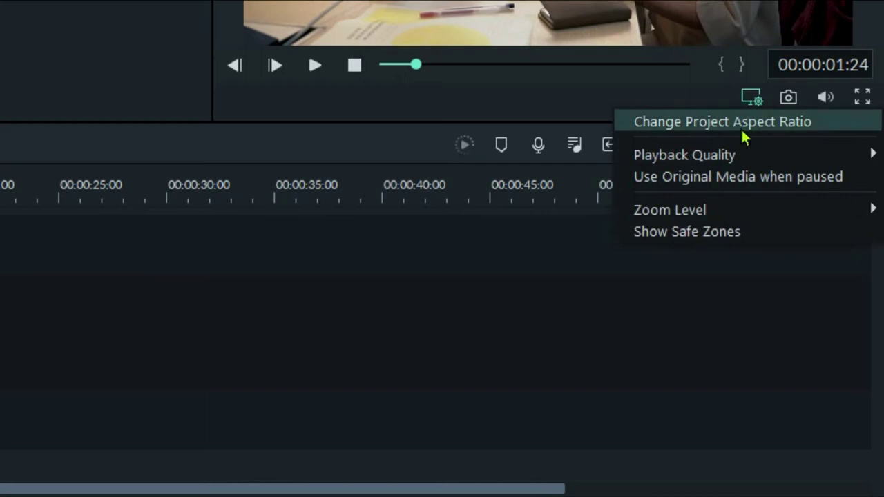
mouse_move(730, 154)
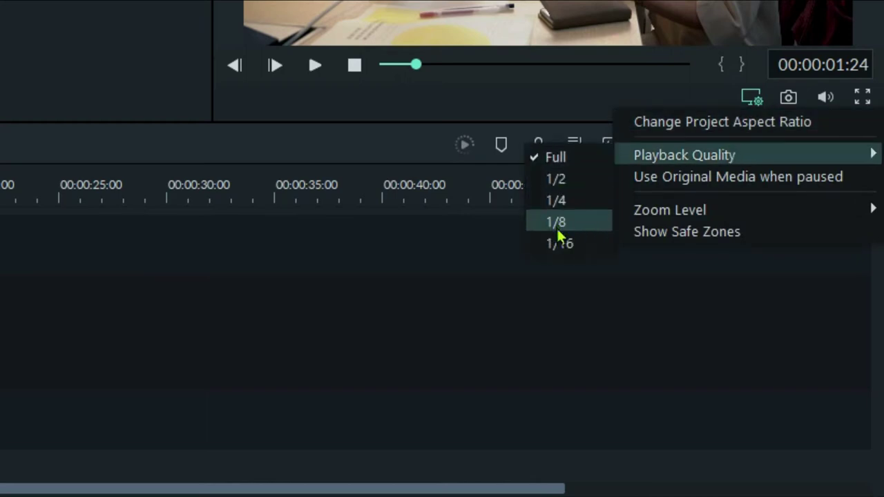
click(582, 202)
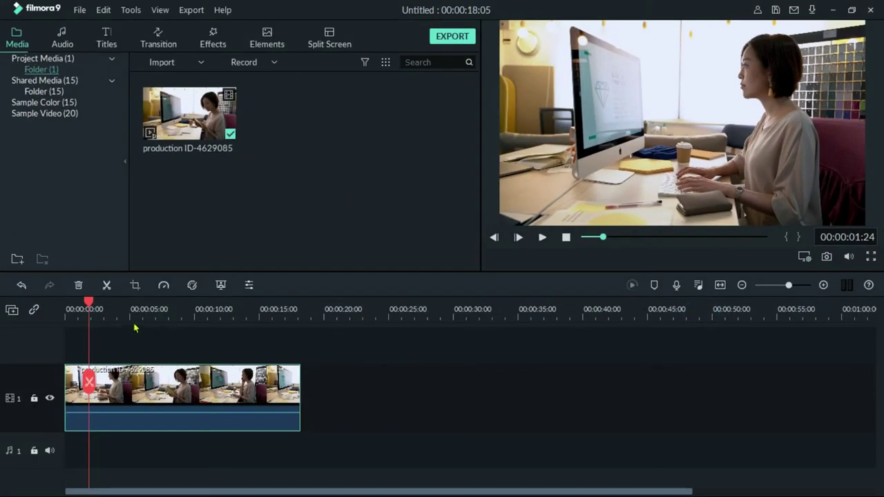
drag(90, 303, 31, 300)
key(space)
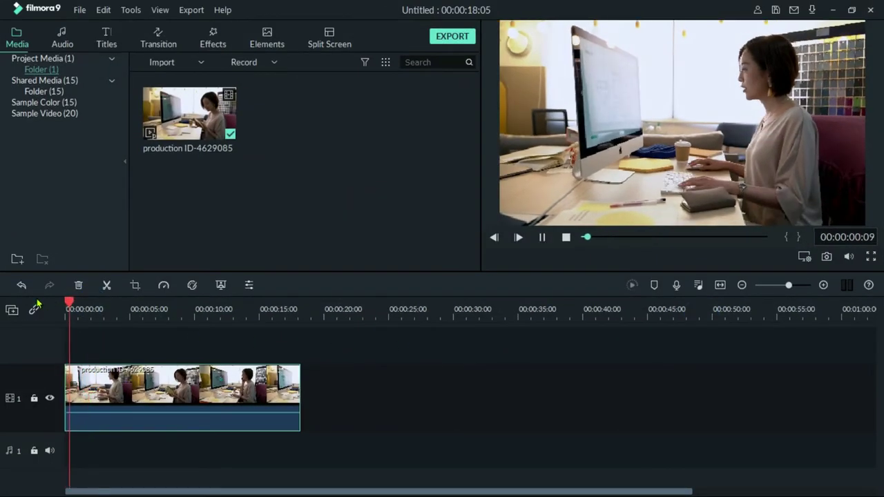
key(space)
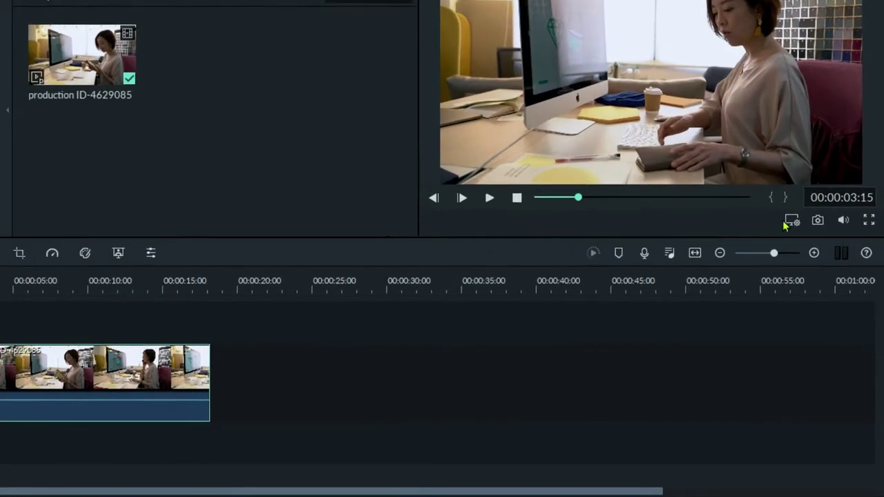
Lower the preview playback quality to 1/8 and play the clip
click(804, 256)
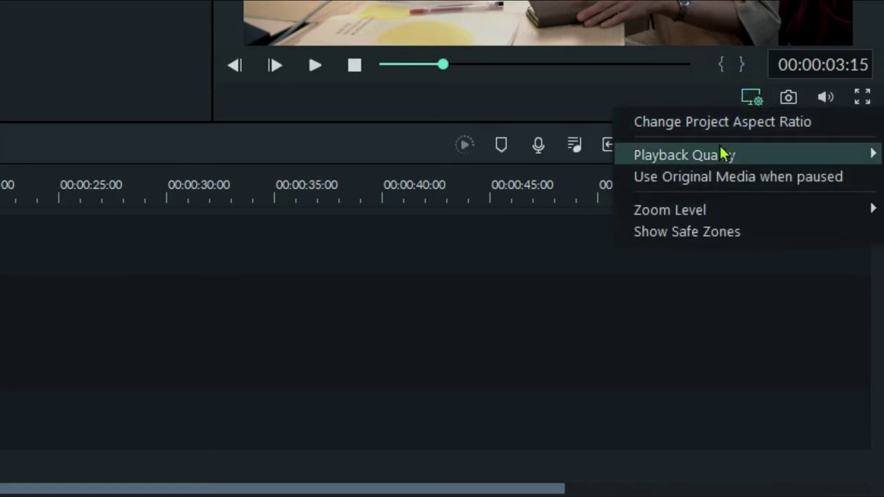
mouse_move(704, 160)
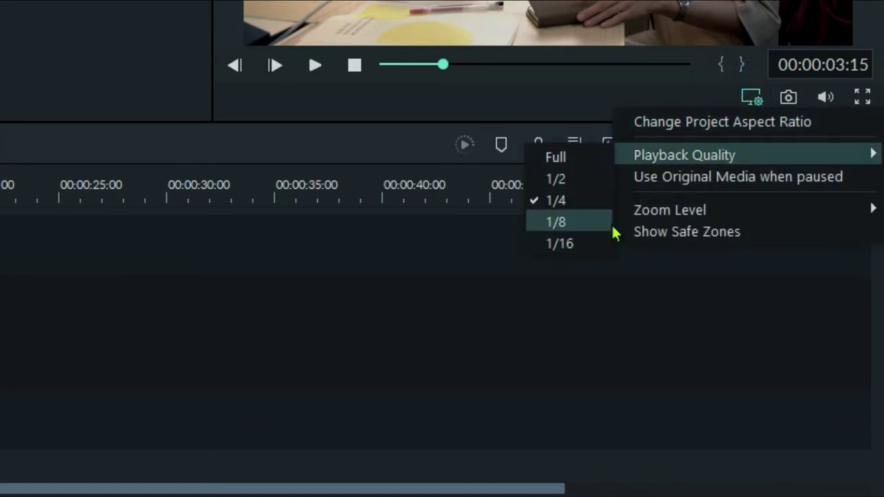
click(568, 232)
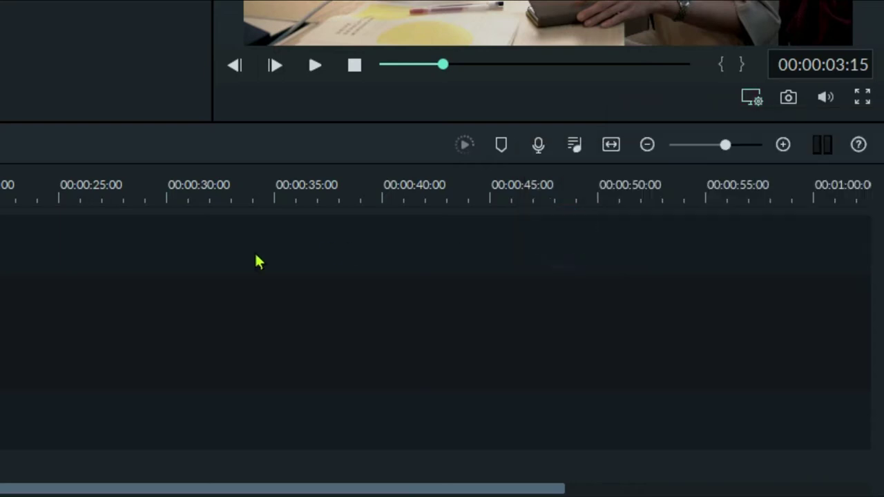
key(space)
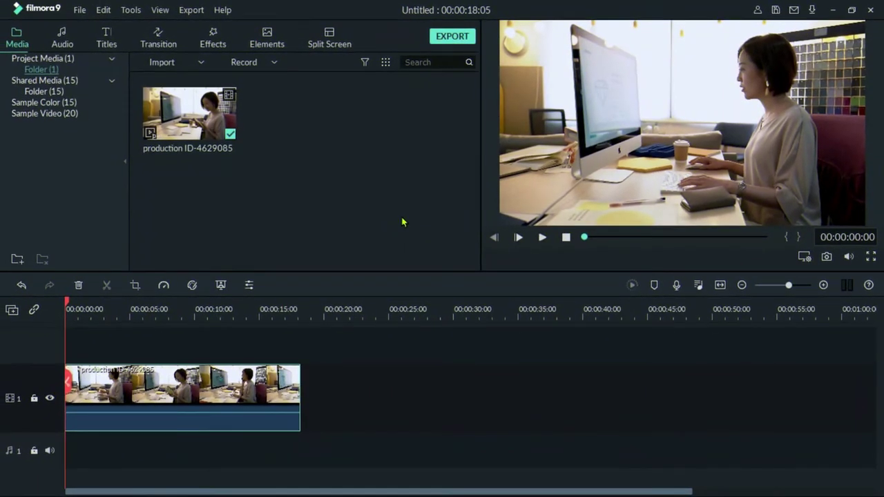
Browse the included transitions in the transition library
click(160, 39)
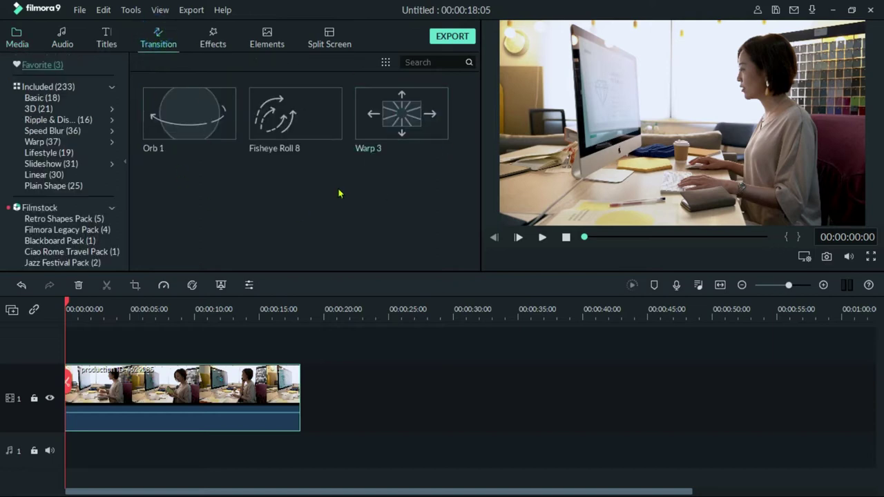
click(60, 85)
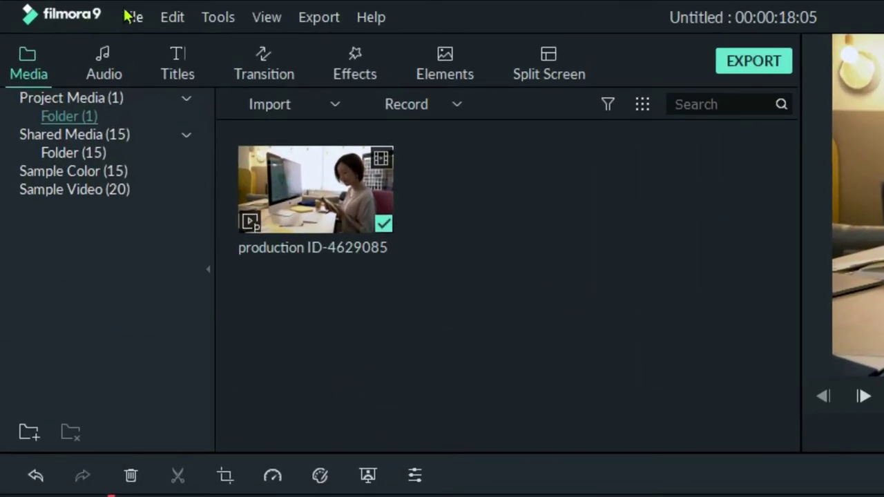
Enable hardware acceleration for video rendering and playback in the performance preferences
click(131, 19)
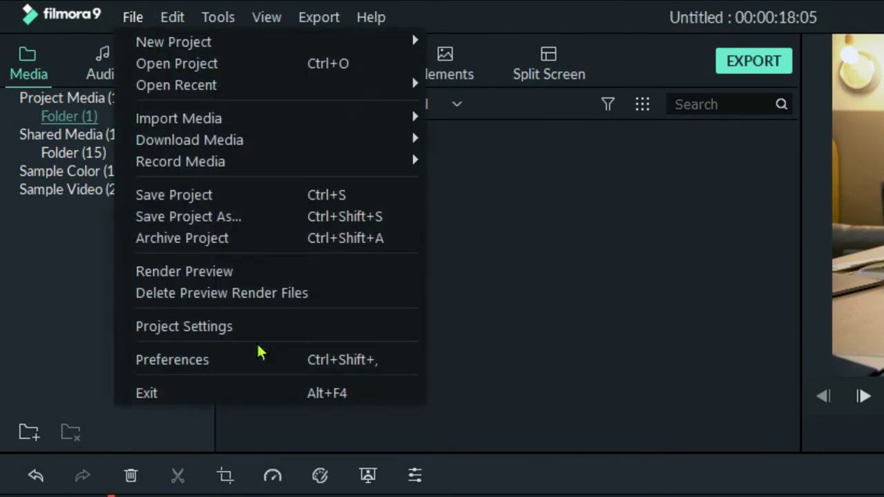
click(223, 361)
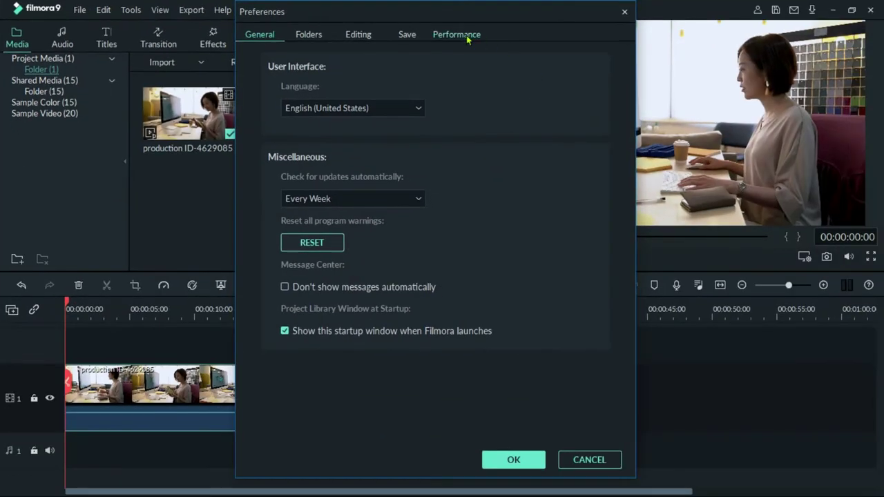
click(465, 38)
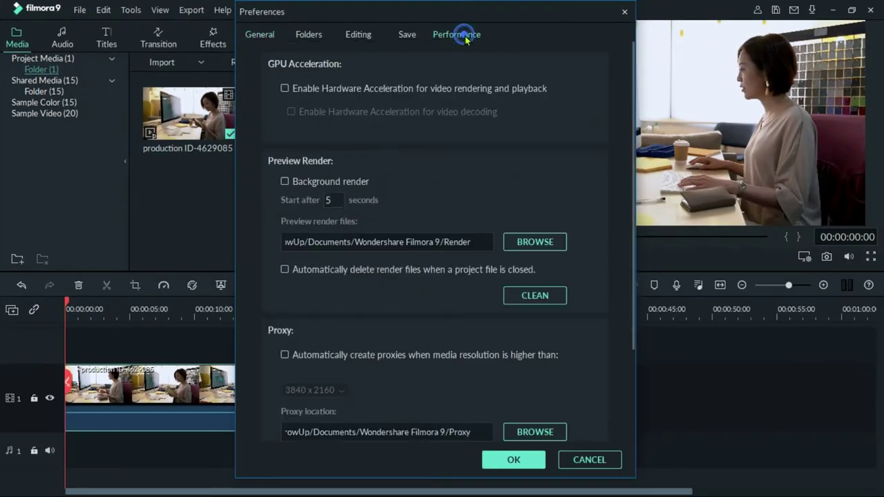
click(319, 84)
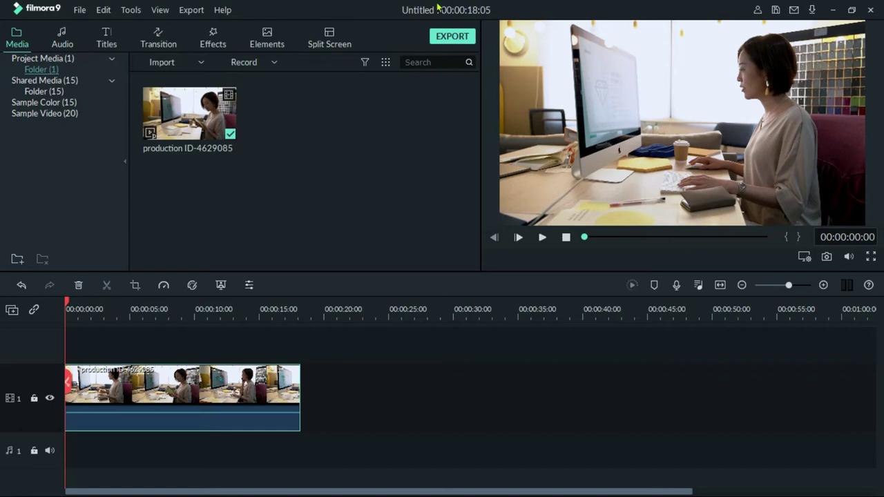
Set the MP4 export quality to Best and the frame rate to 30 fps in the export settings
click(452, 36)
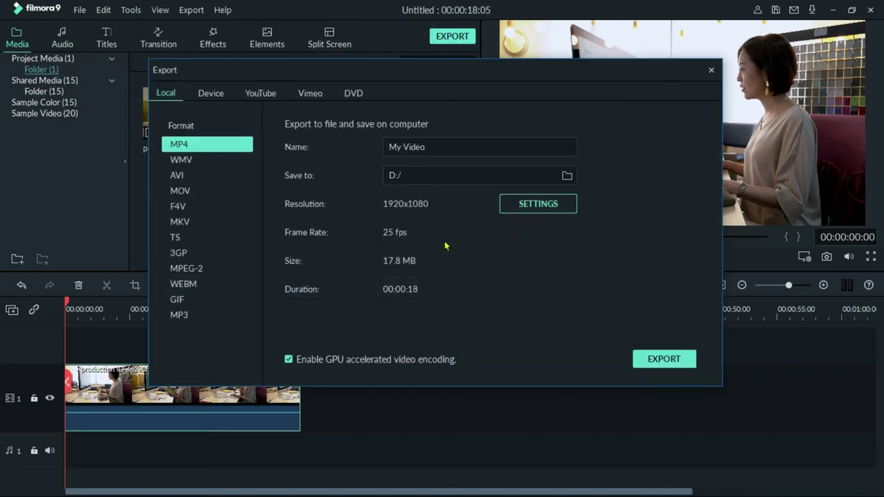
click(538, 204)
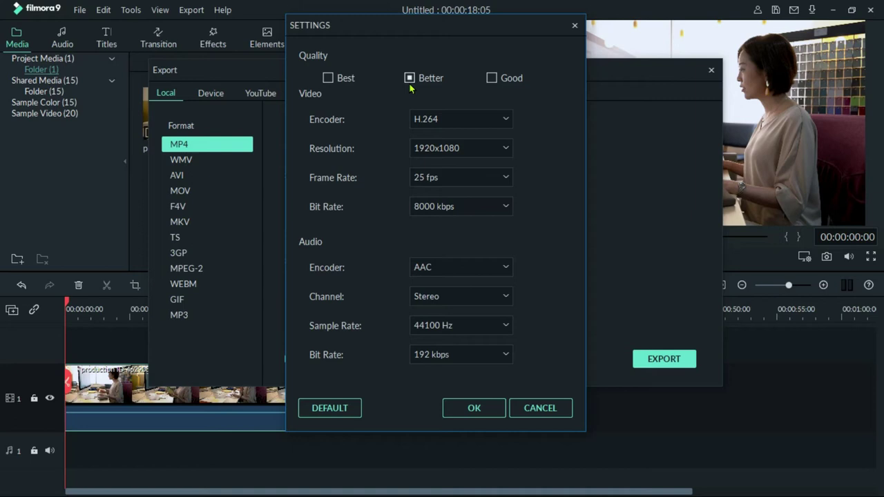
click(328, 78)
click(452, 178)
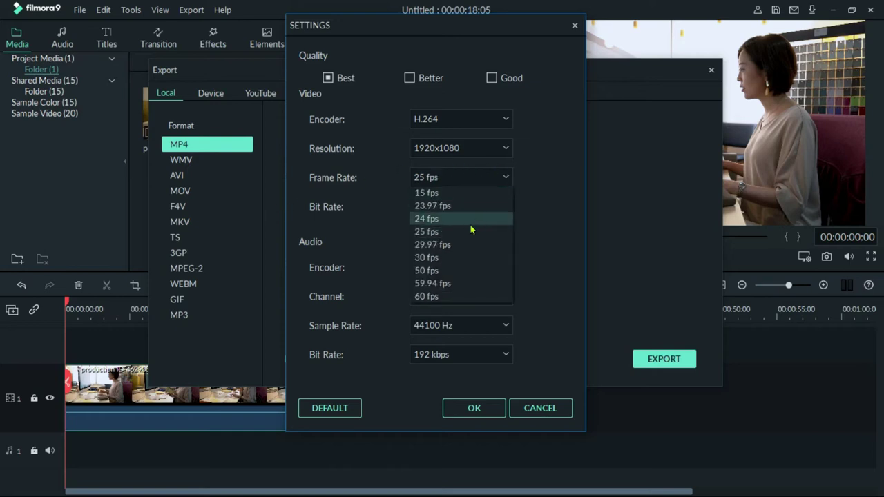
click(450, 259)
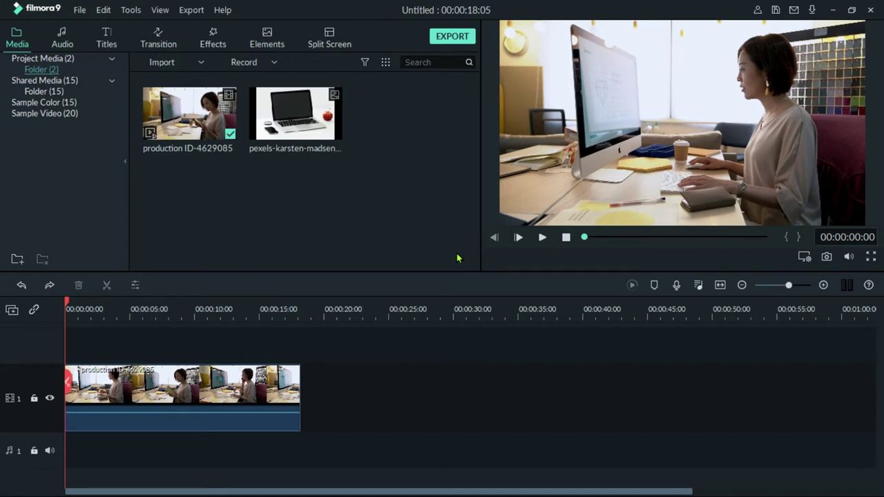
Place the laptop image on the track above the video at the timeline start and crop it to fit
click(328, 133)
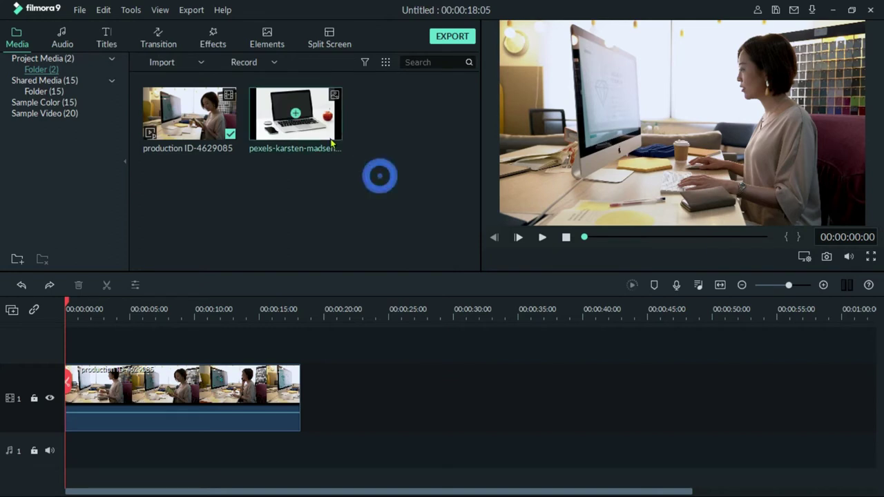
drag(328, 132, 76, 332)
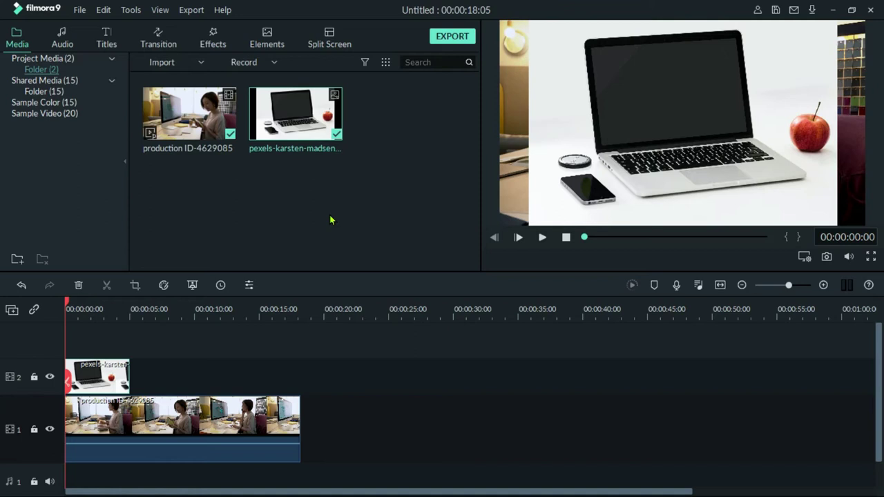
click(297, 235)
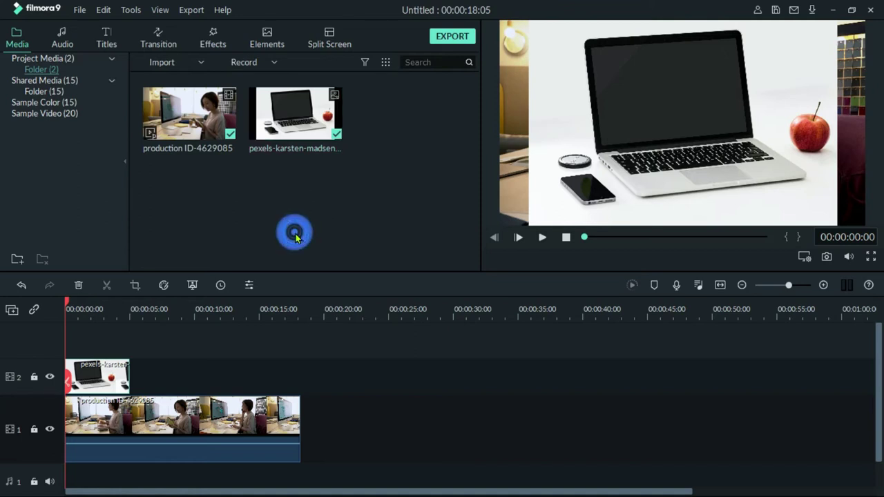
right_click(101, 374)
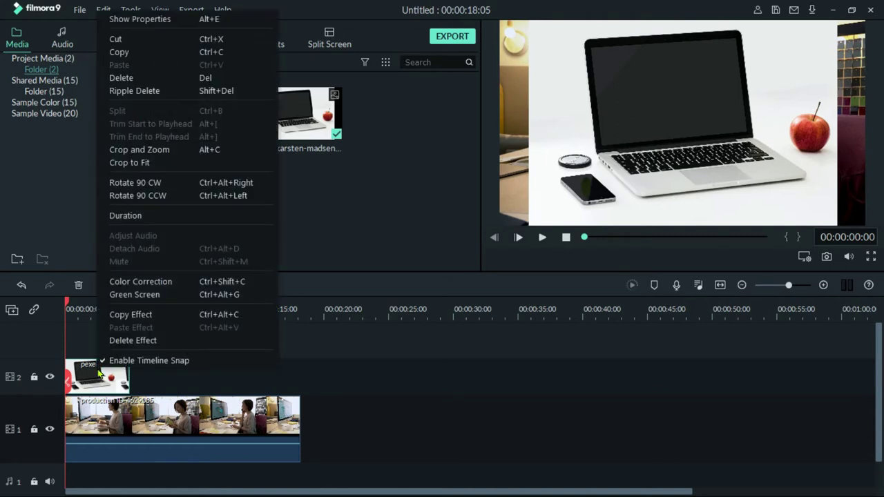
click(143, 162)
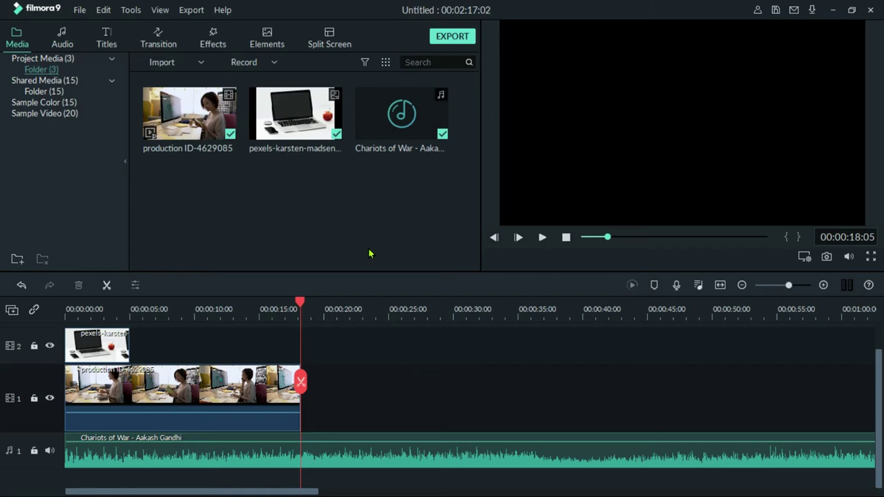
Split the Chariots of War music clip at the end of the video, at 00:00:18:05
click(375, 357)
click(388, 240)
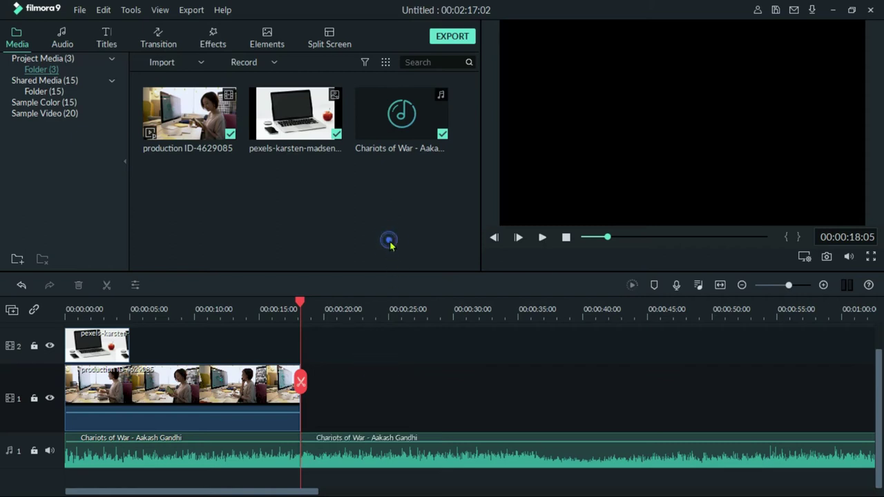
Give the first music segment a fade-in of about 7 seconds and a fade-out of about 4 seconds, and open its audio settings
click(91, 464)
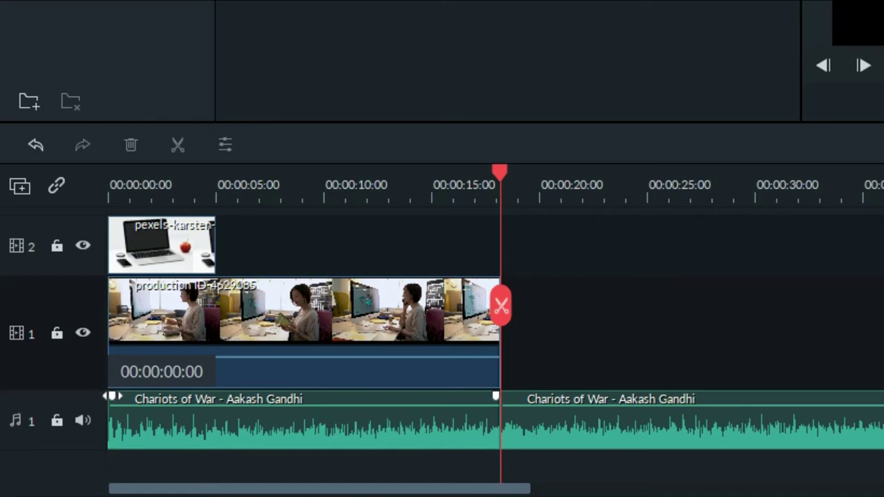
drag(111, 397, 254, 398)
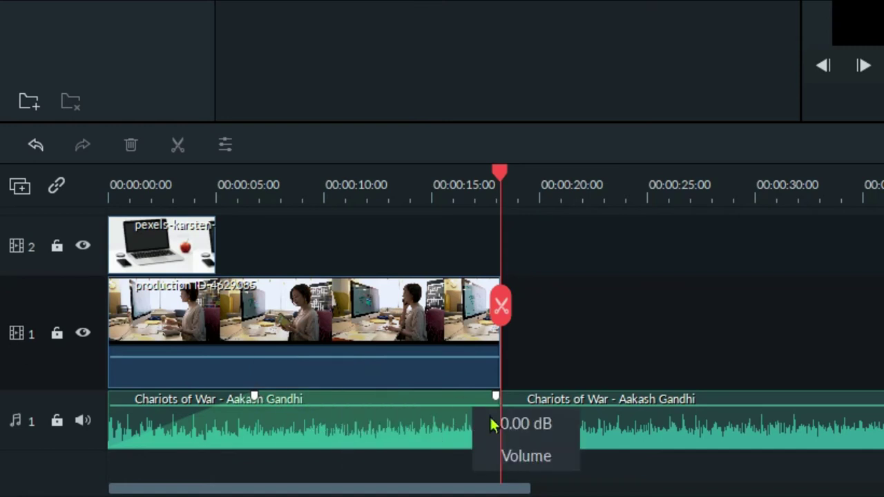
drag(495, 395, 406, 395)
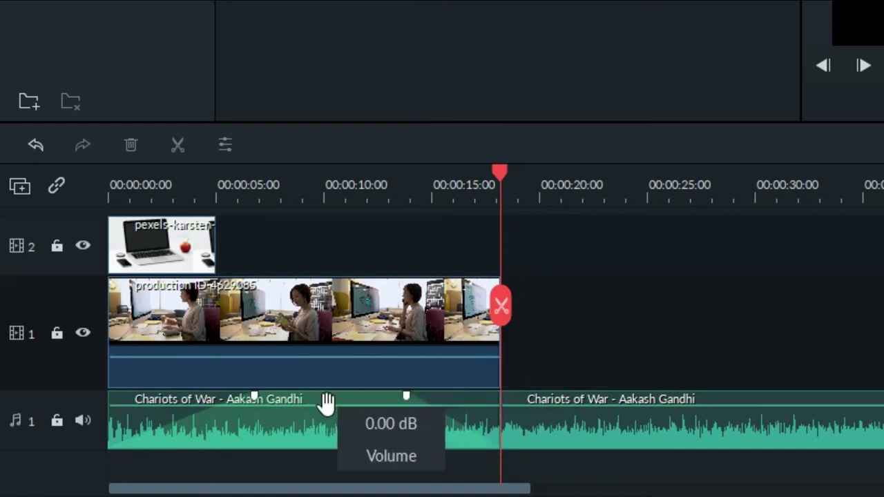
double_click(321, 434)
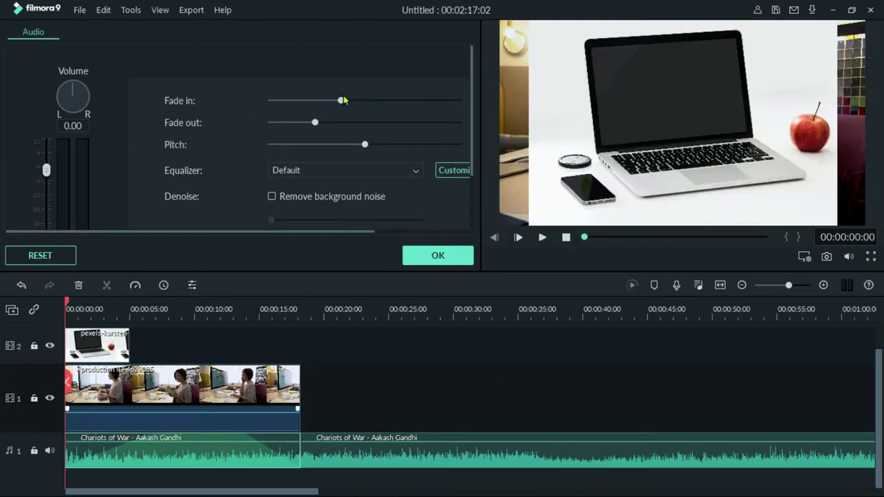
Shorten the fade-in of the first Chariots of War music segment in its audio settings
drag(341, 100, 307, 111)
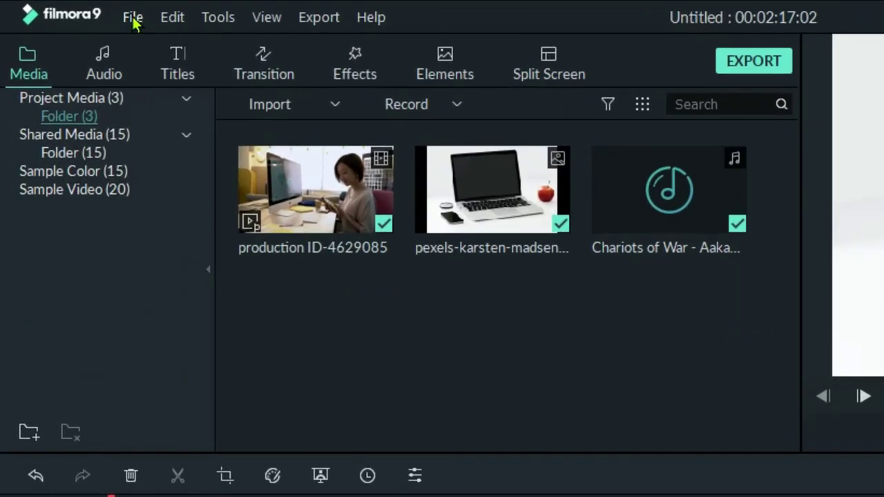
Set the automatic project backup interval to 1 minute in the save preferences and apply it
click(133, 18)
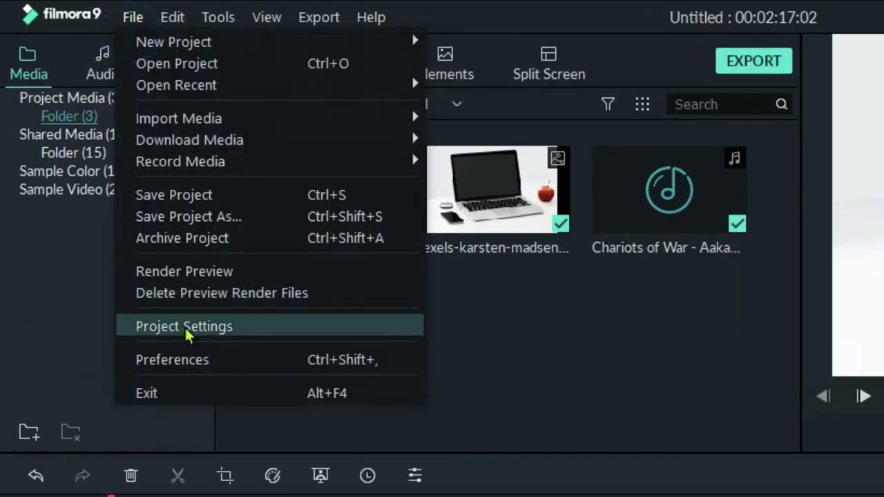
click(223, 363)
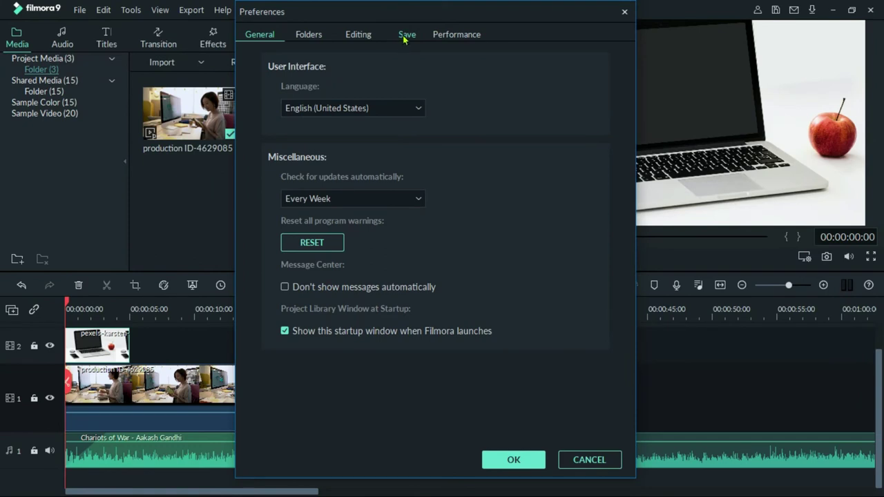
click(405, 40)
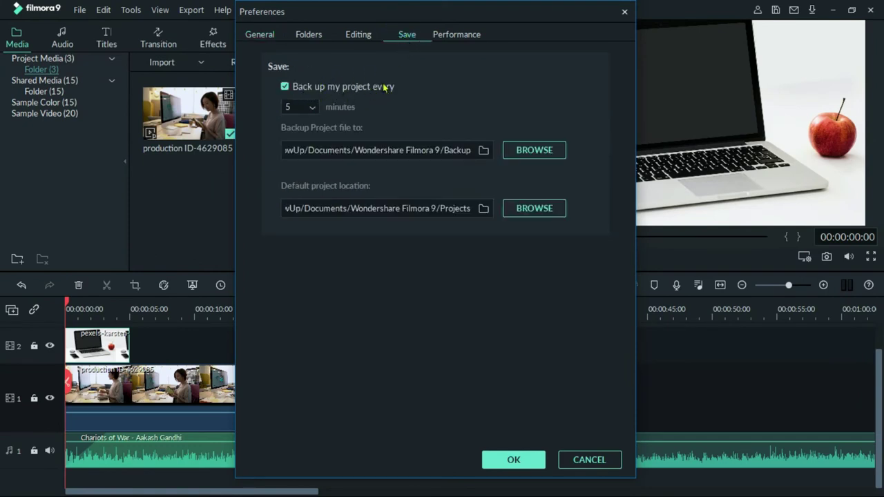
click(312, 109)
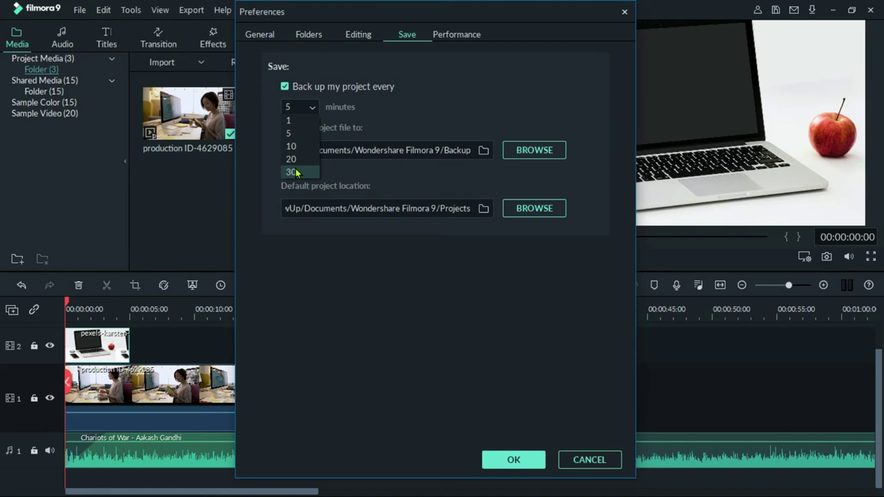
click(297, 121)
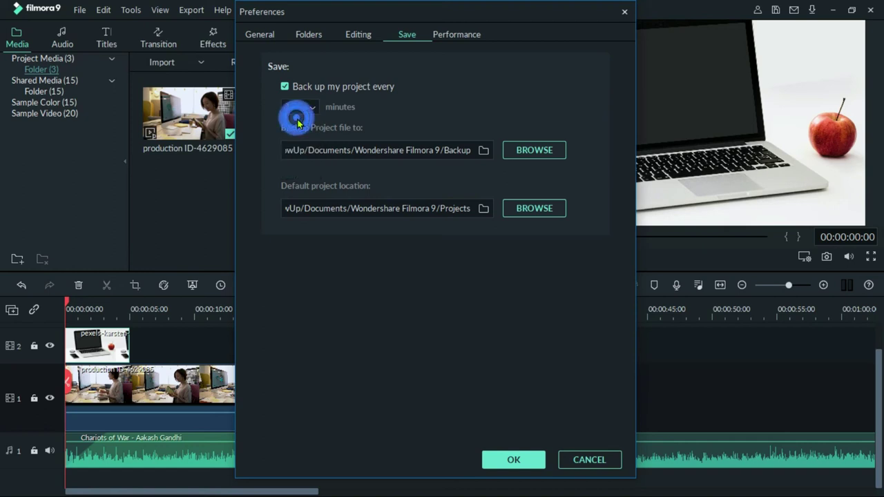
click(425, 97)
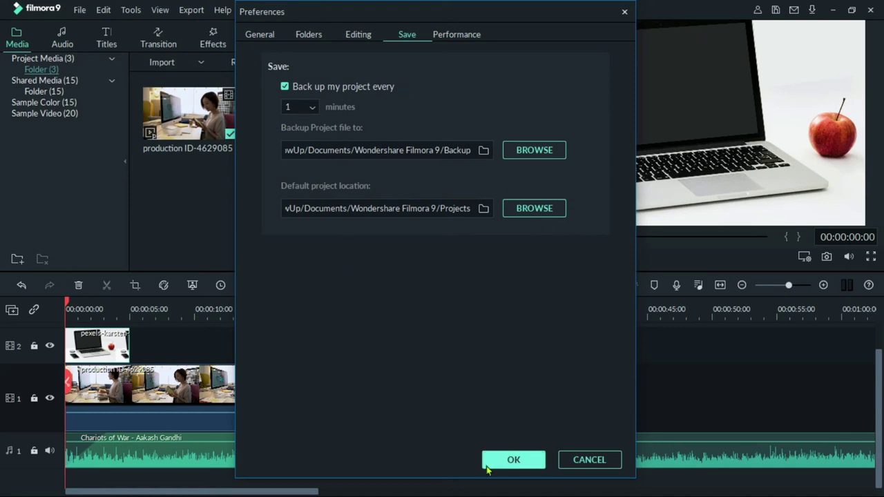
click(513, 460)
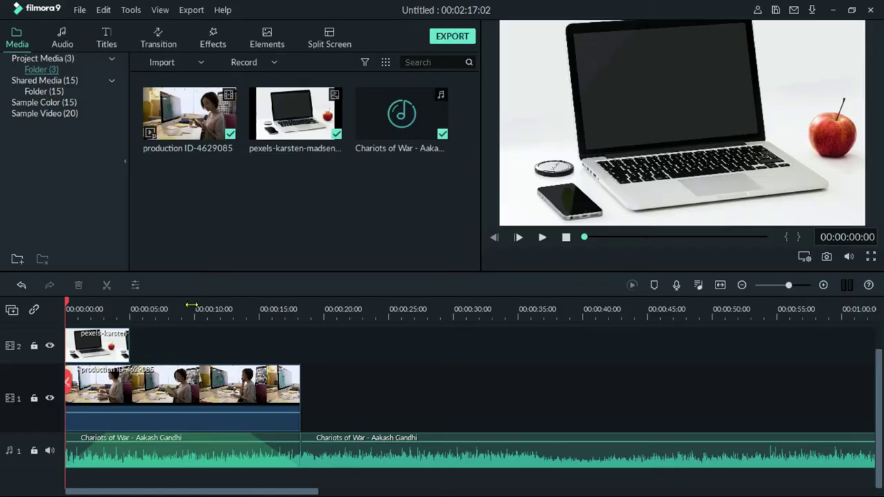
Split the video and the music beneath it together at about 11.5 seconds on the timeline
click(214, 312)
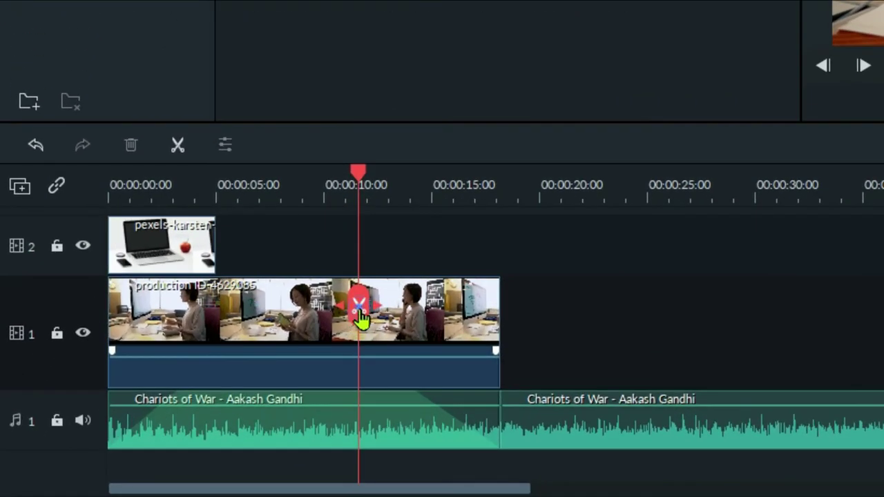
click(359, 306)
click(449, 318)
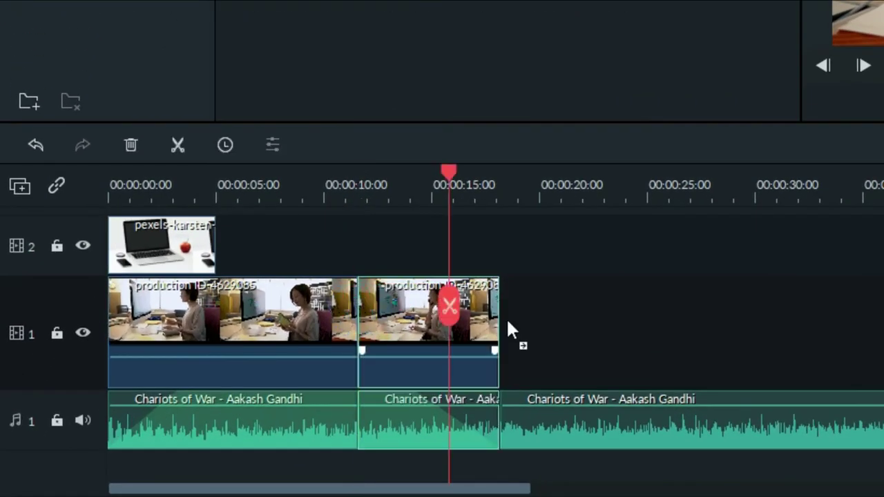
Select only the second video segment, split it at about 13 seconds, and move the playhead to about 17 seconds
drag(508, 322, 417, 310)
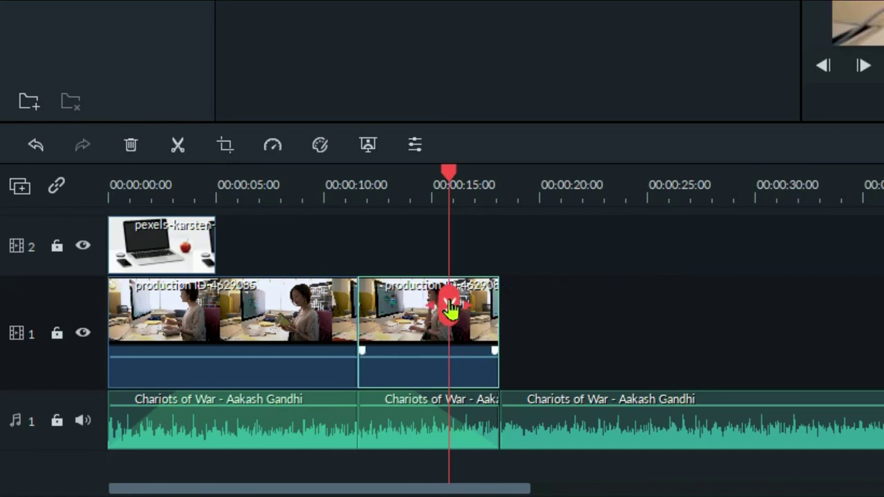
key(Left)
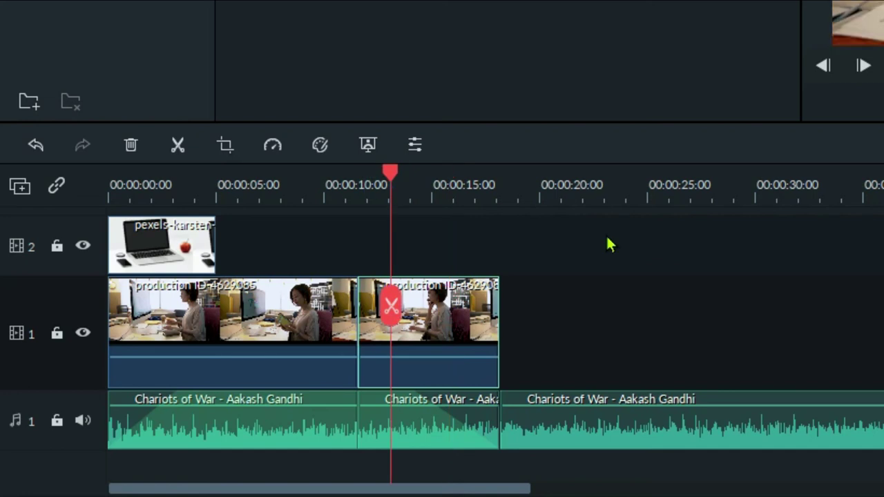
key(ctrl+b)
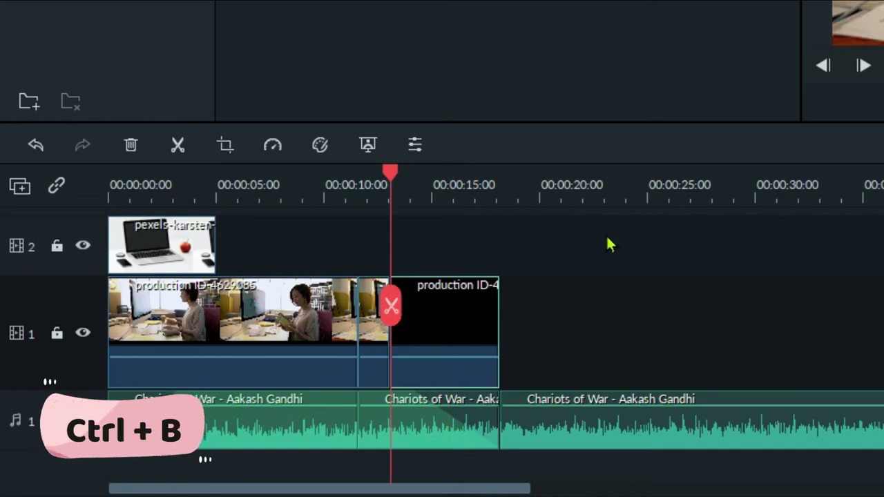
key(Right)
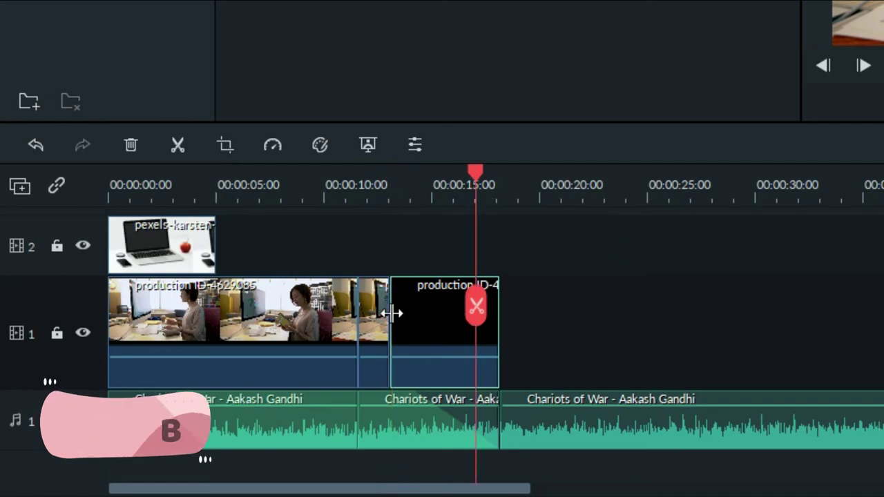